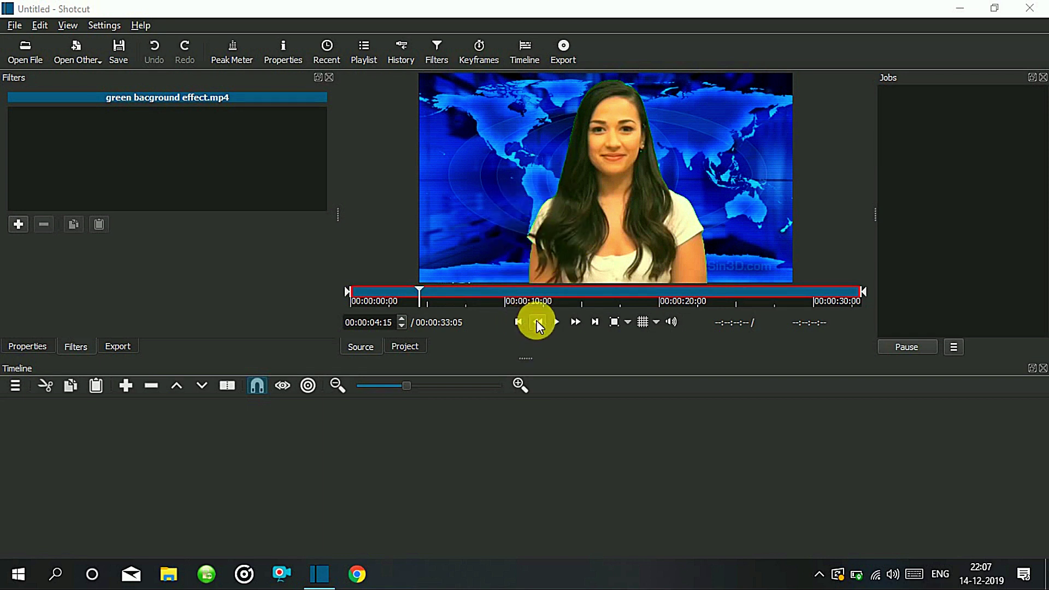
Play a portion of green bacground effect.mp4 in the source preview and place the clip at the start of the timeline
{"action": "left_click", "coordinate": [557, 325]}
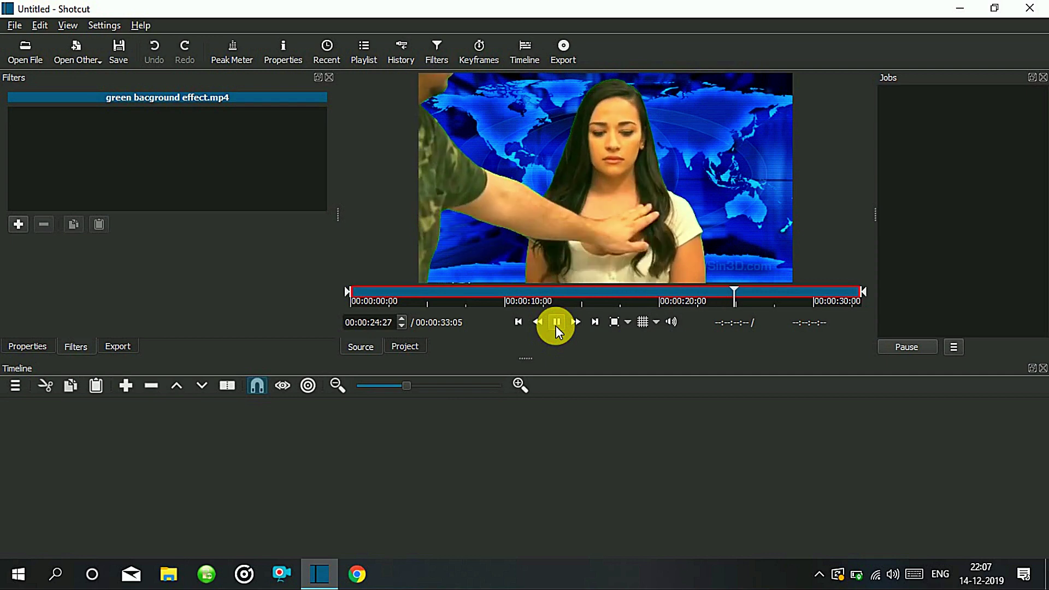
{"action": "left_click", "coordinate": [555, 325]}
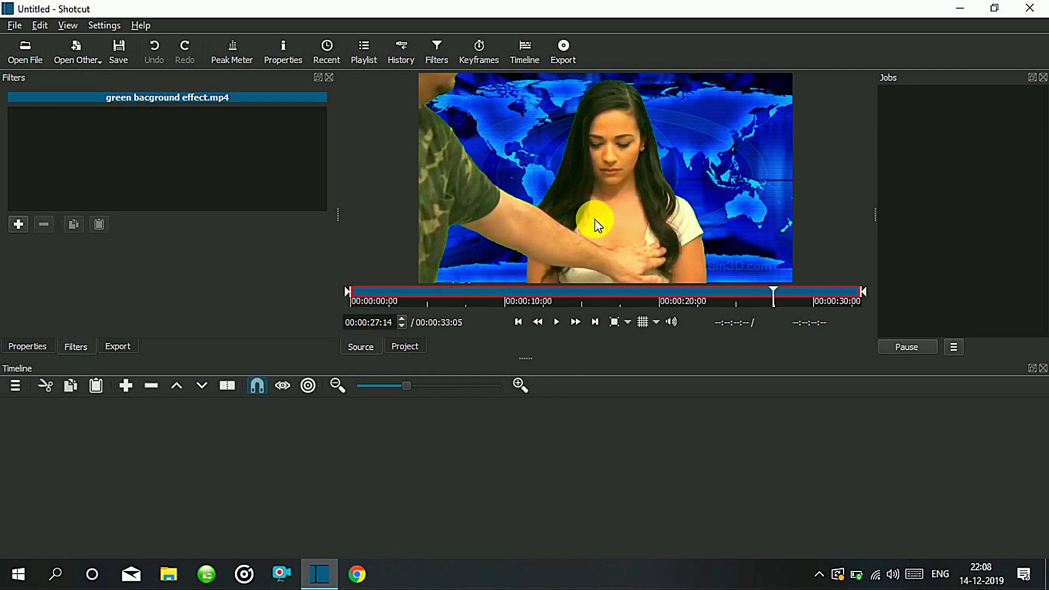
{"action": "left_click_drag", "start_coordinate": [597, 224], "coordinate": [329, 418]}
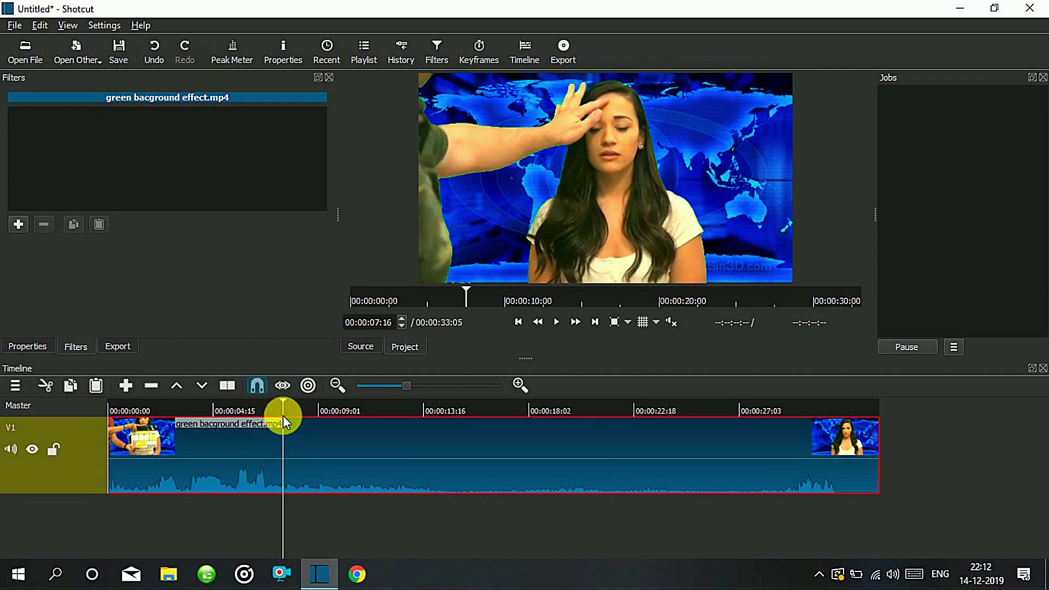
Split the V1 clip at 00:00:03:20 and at about 7 seconds to isolate the segment in between
{"action": "left_click_drag", "start_coordinate": [285, 408], "coordinate": [194, 399]}
{"action": "left_click", "coordinate": [230, 387]}
{"action": "left_click", "coordinate": [232, 390]}
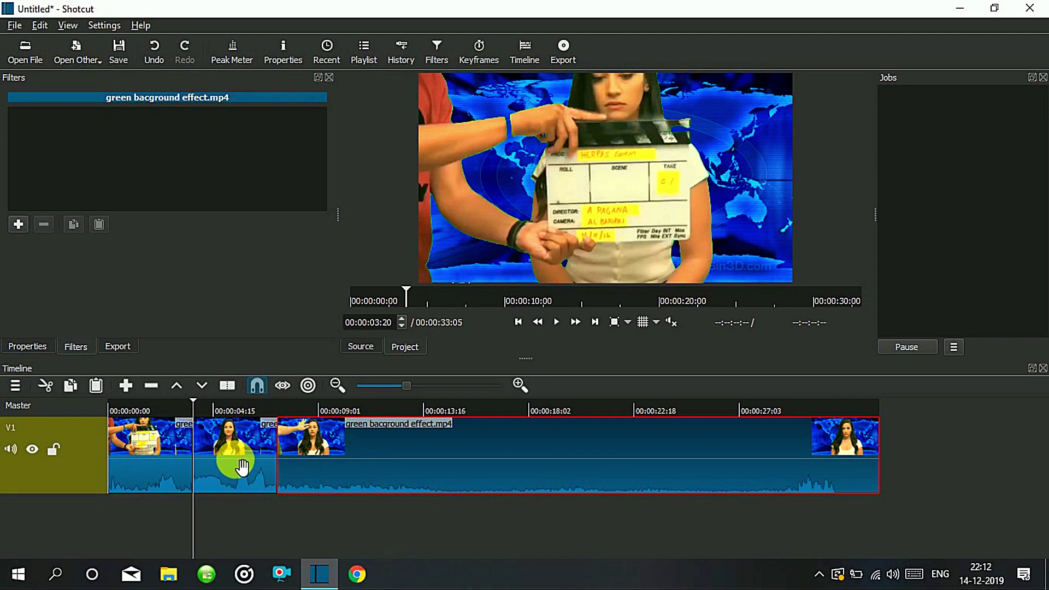
Add the Mask: Simple Shape, Blur and Mask: Apply filters, in that order, to the middle segment on V1
{"action": "left_click", "coordinate": [236, 460]}
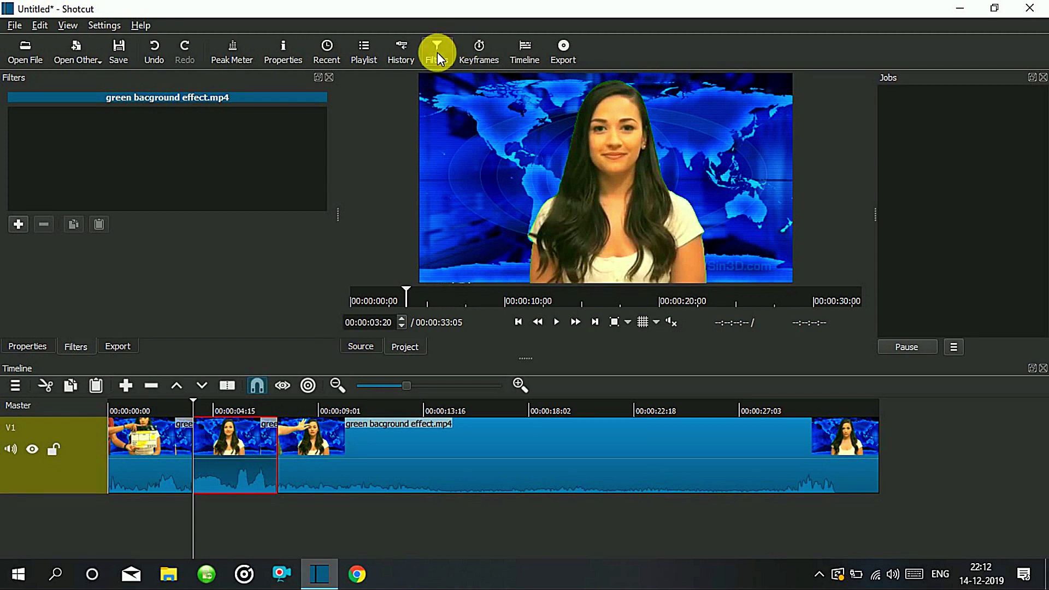
{"action": "left_click", "coordinate": [19, 224]}
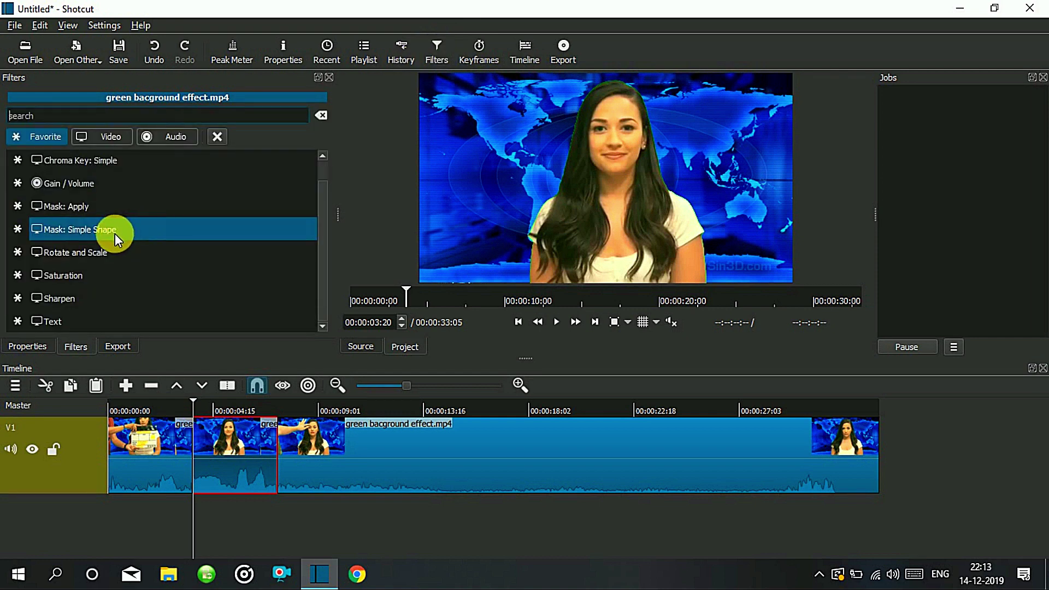
{"action": "left_click", "coordinate": [80, 229]}
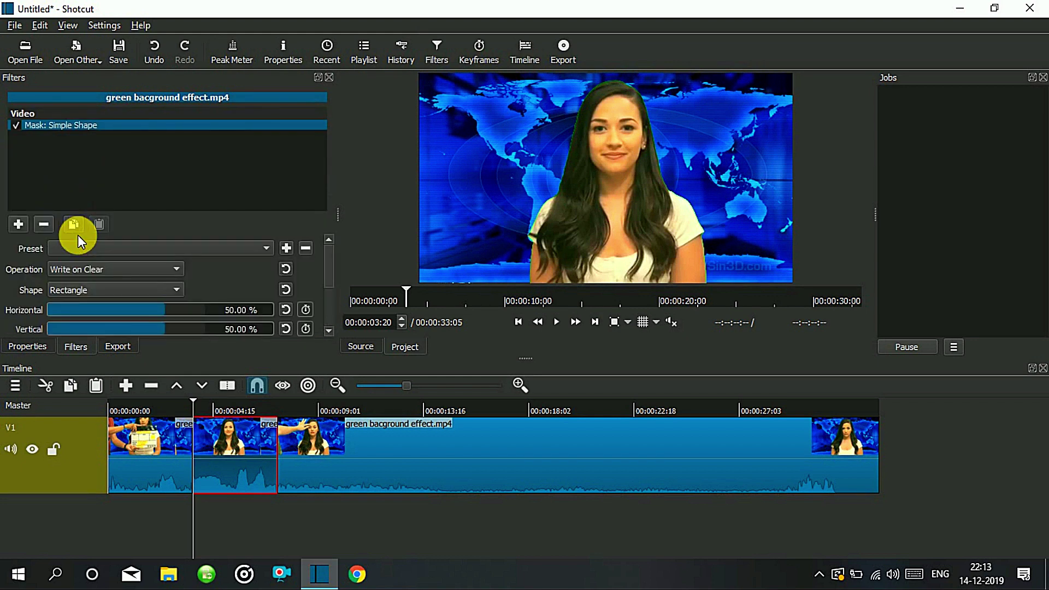
{"action": "left_click", "coordinate": [17, 224]}
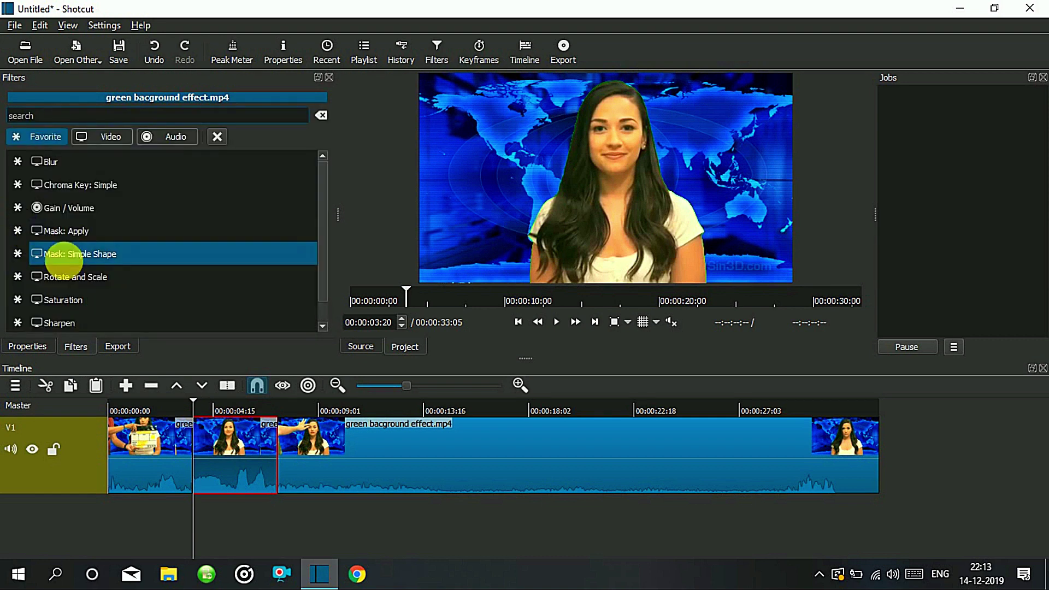
{"action": "left_click", "coordinate": [66, 168]}
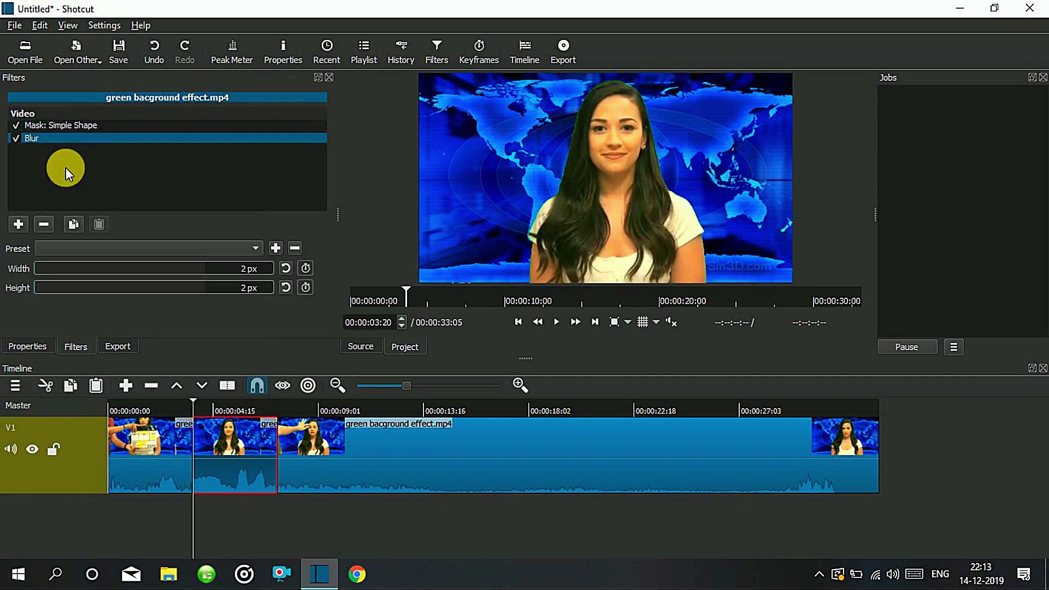
{"action": "left_click", "coordinate": [13, 223]}
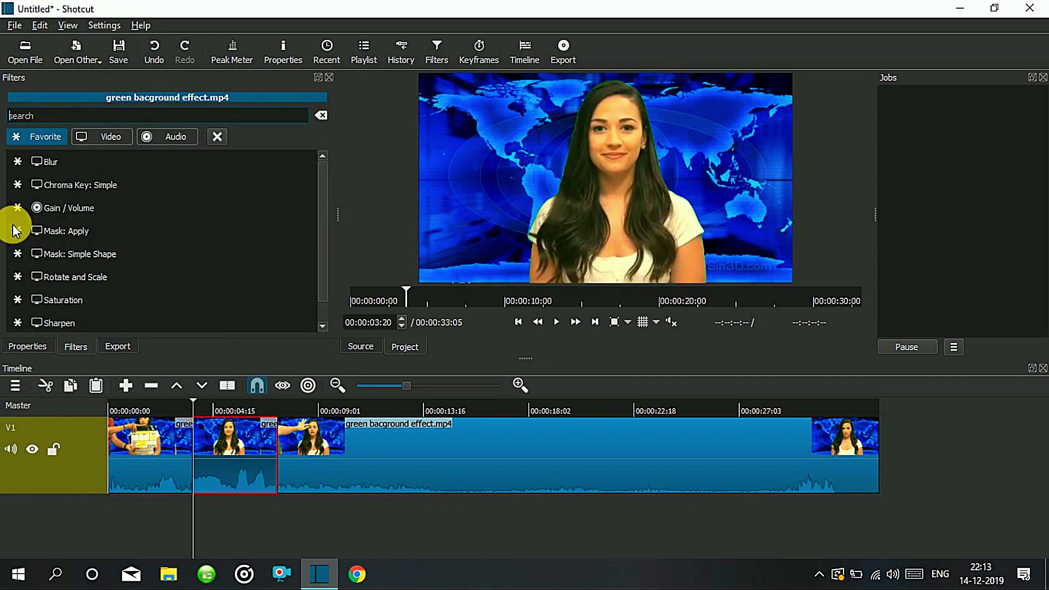
{"action": "left_click", "coordinate": [78, 233]}
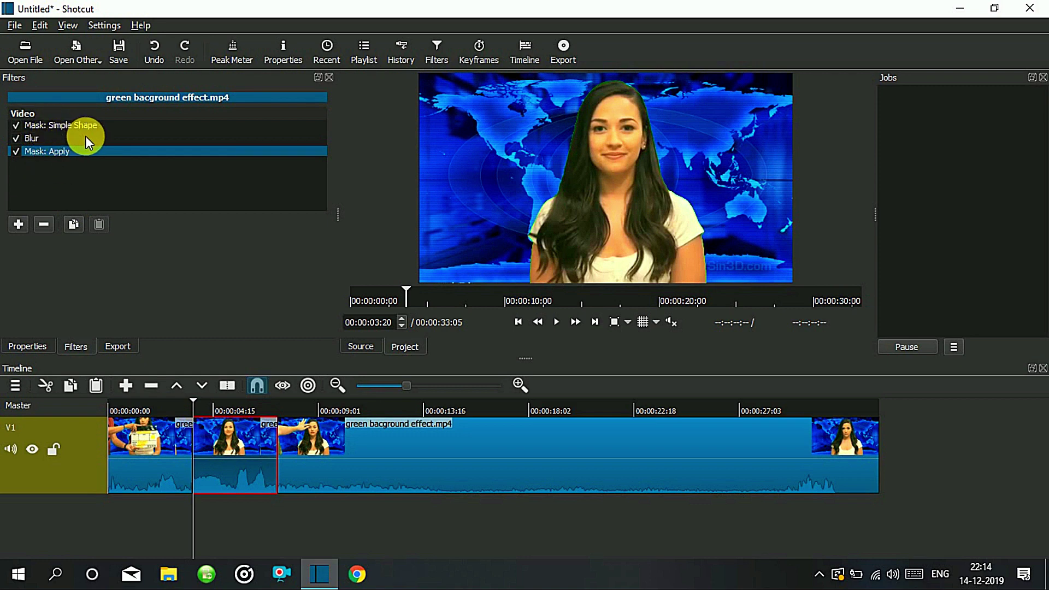
Set the Blur filter's width to 91 px and height to 88 px
{"action": "left_click", "coordinate": [34, 140]}
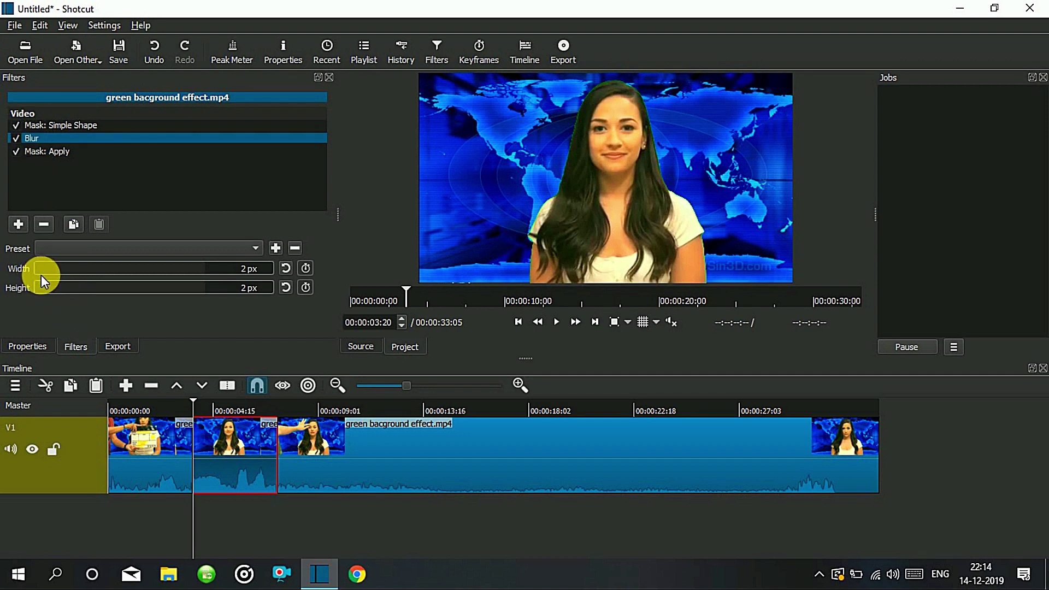
{"action": "left_click_drag", "start_coordinate": [35, 271], "coordinate": [185, 271]}
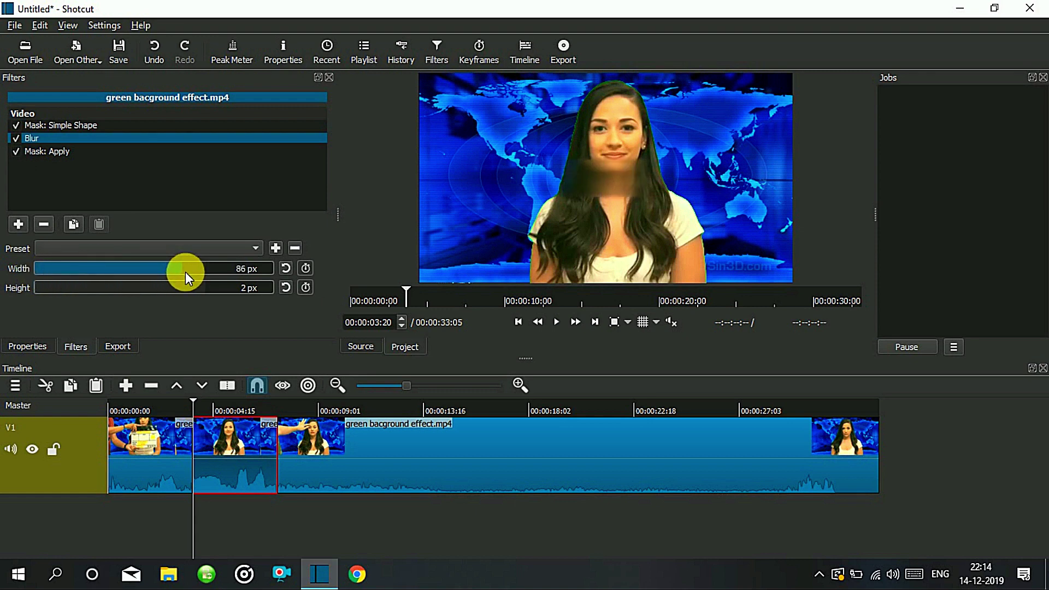
{"action": "left_click_drag", "start_coordinate": [31, 291], "coordinate": [195, 268]}
{"action": "left_click", "coordinate": [182, 266]}
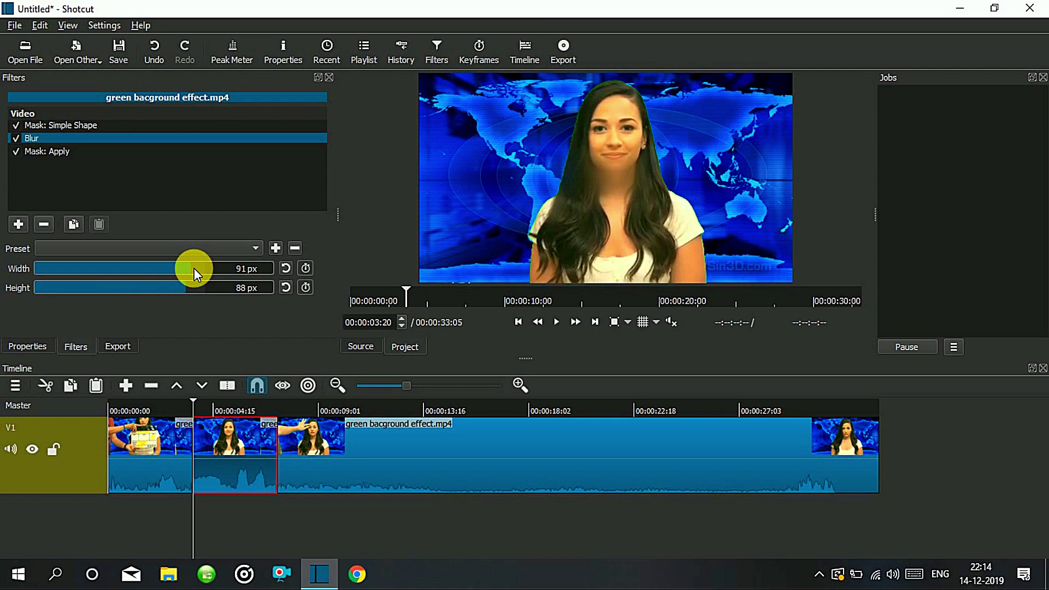
Try the Maximum, Minimum, Add and Subtract operations of the Mask: Simple Shape filter and restore Write on Clear
{"action": "left_click", "coordinate": [56, 125]}
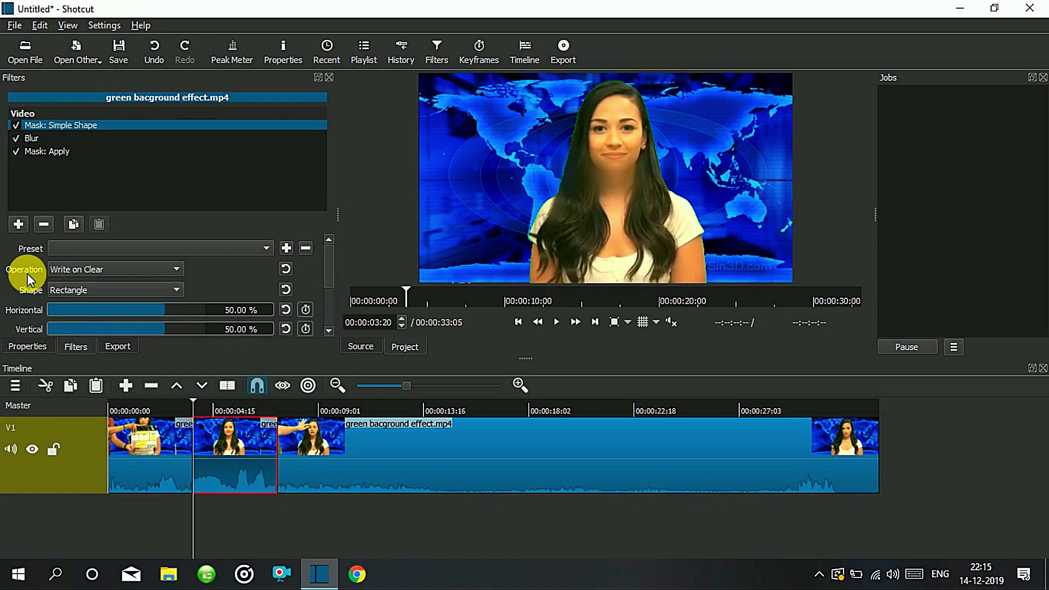
{"action": "left_click", "coordinate": [175, 271]}
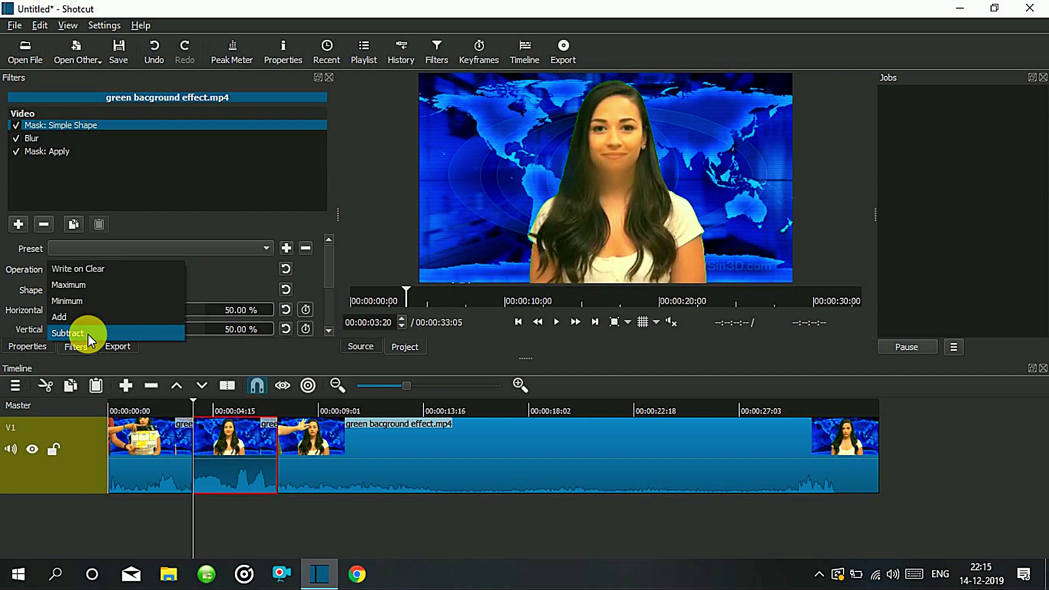
{"action": "left_click", "coordinate": [85, 271]}
{"action": "left_click", "coordinate": [86, 273]}
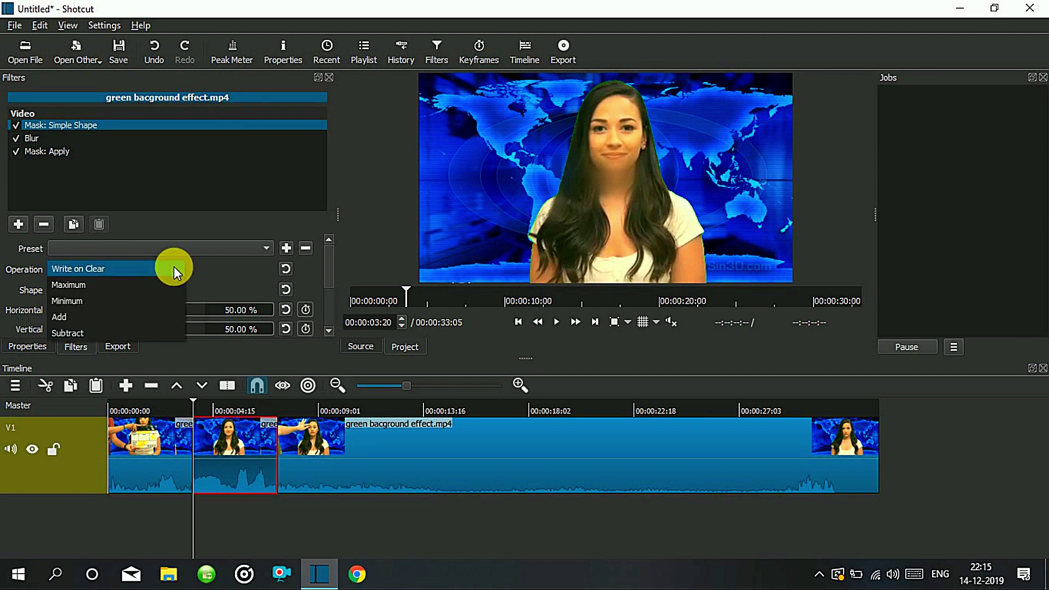
{"action": "left_click", "coordinate": [98, 289]}
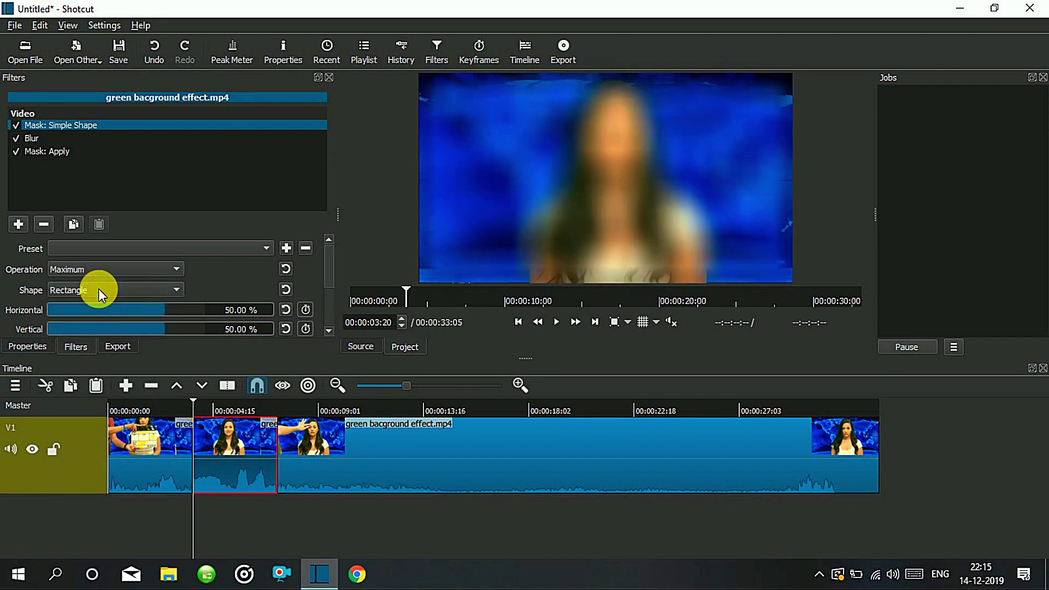
{"action": "left_click", "coordinate": [132, 270]}
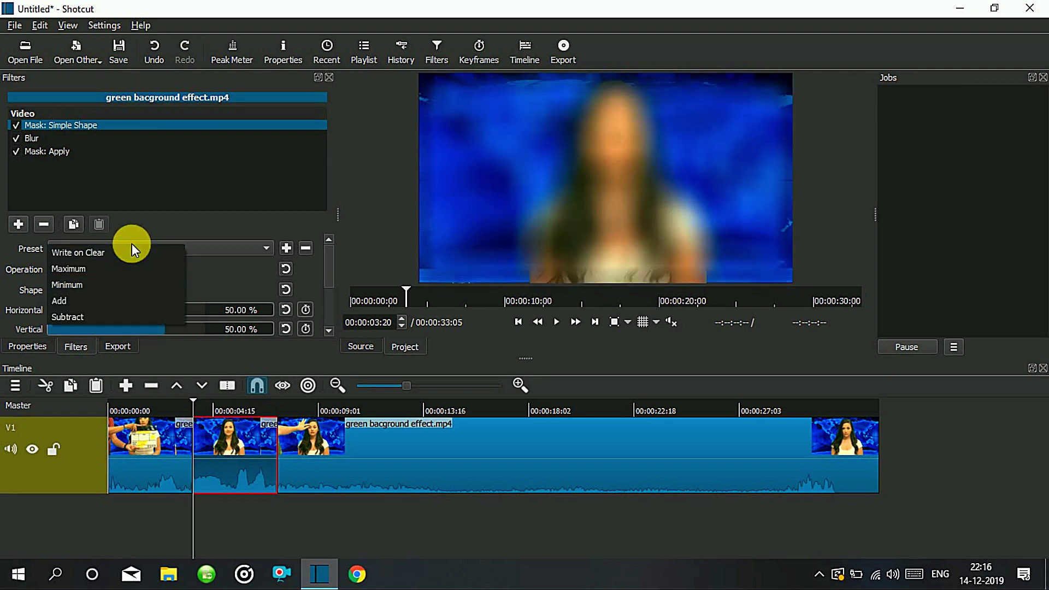
{"action": "left_click", "coordinate": [137, 283]}
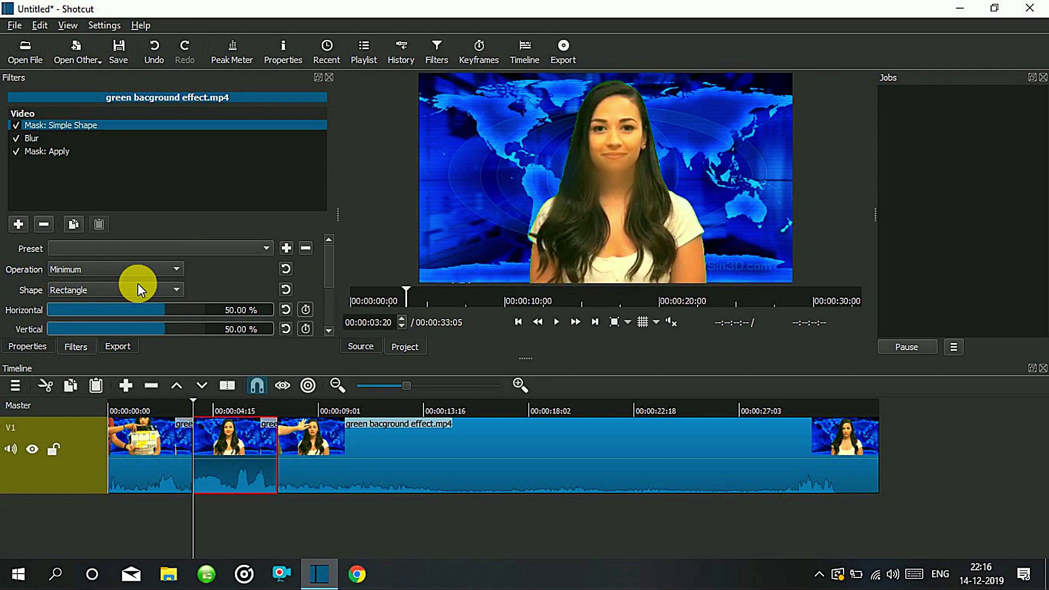
{"action": "left_click", "coordinate": [170, 271]}
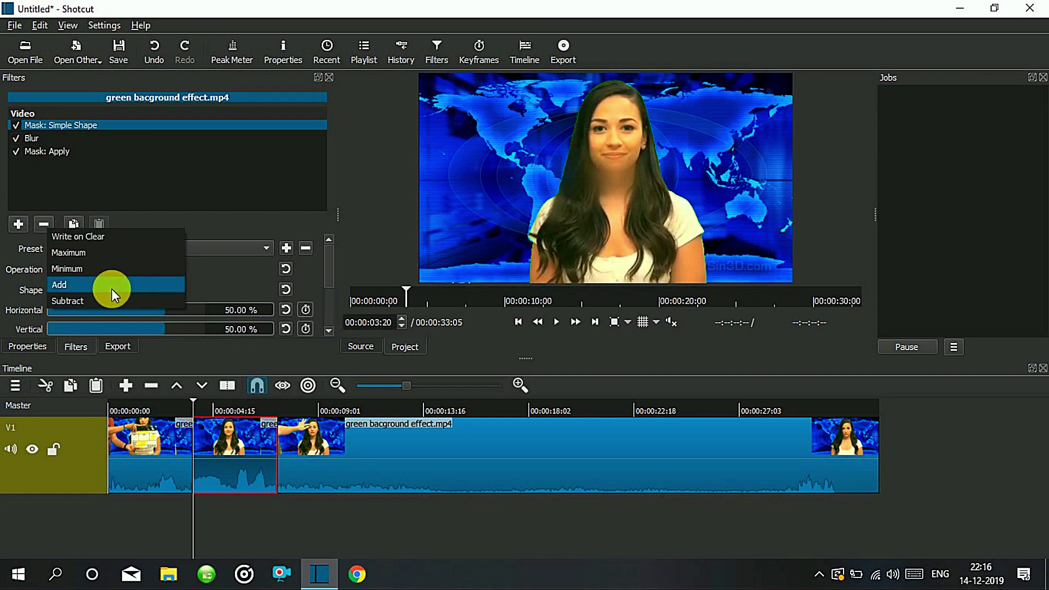
{"action": "left_click", "coordinate": [112, 289]}
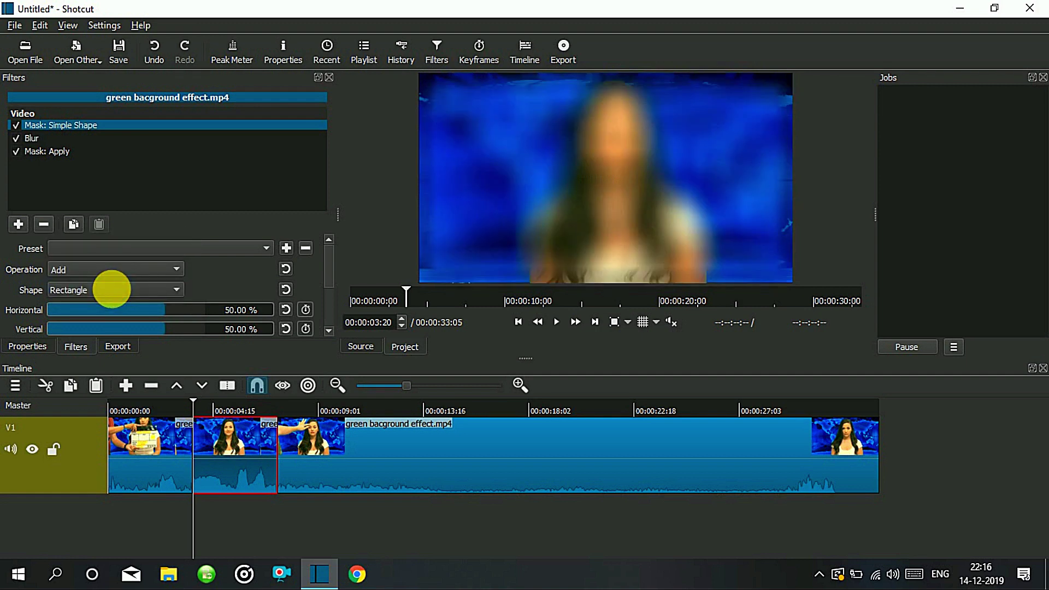
{"action": "left_click", "coordinate": [178, 272]}
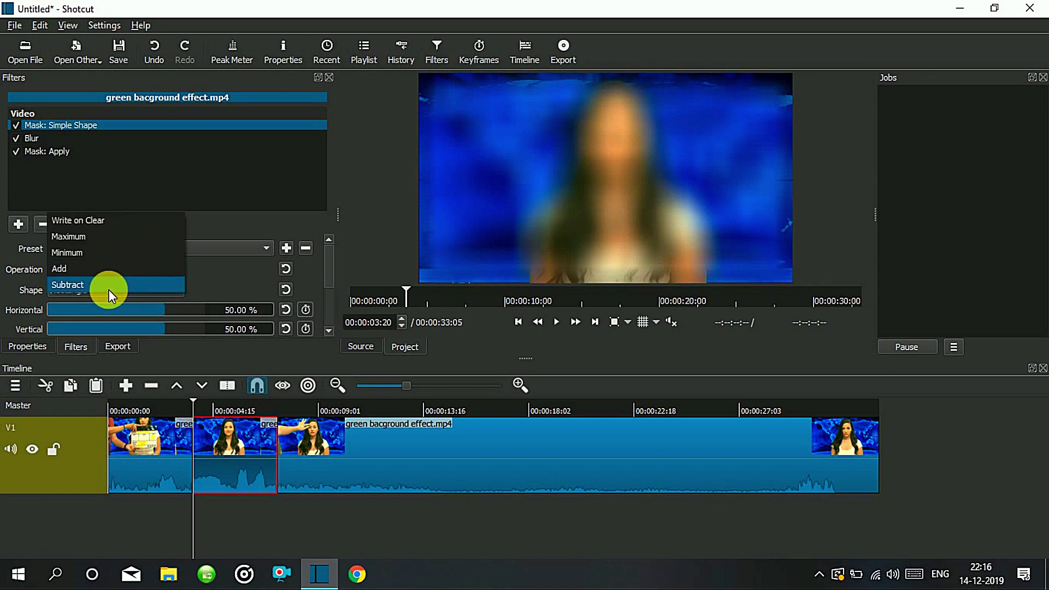
{"action": "left_click", "coordinate": [109, 289]}
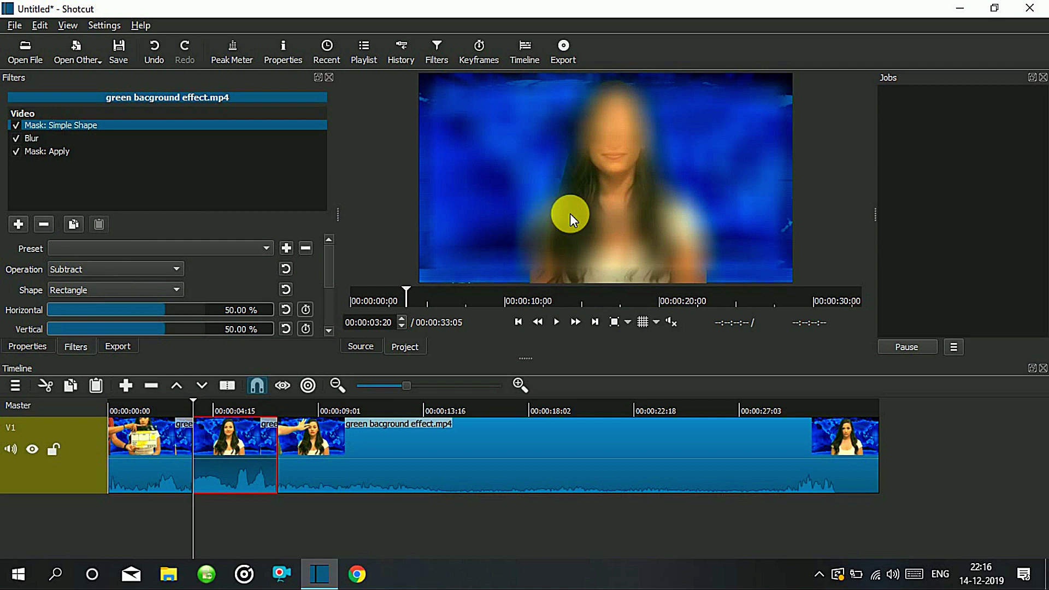
{"action": "left_click", "coordinate": [173, 272]}
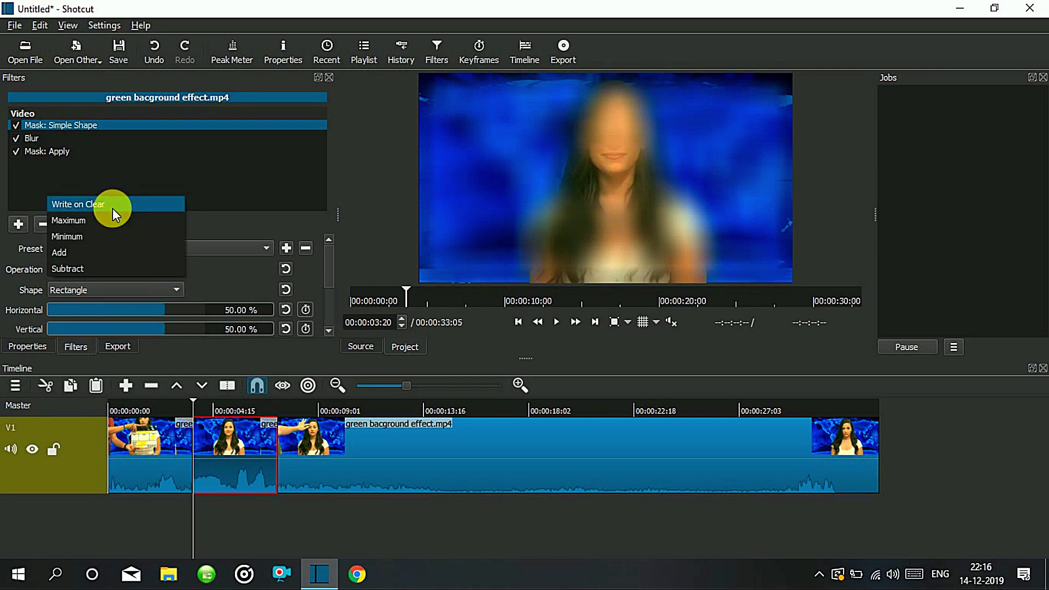
{"action": "left_click", "coordinate": [112, 208]}
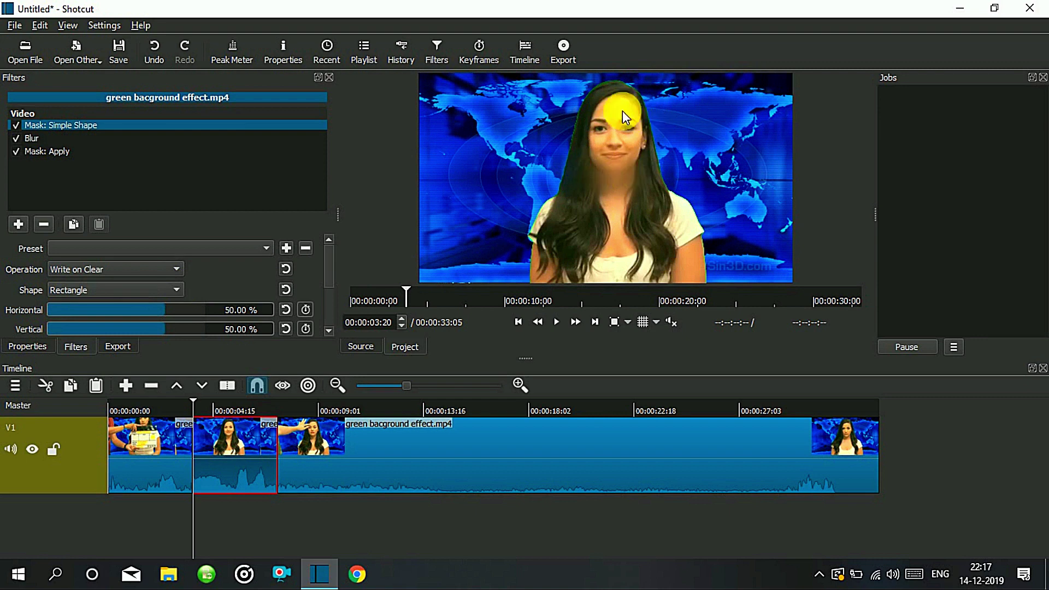
Make the mask an ellipse over the woman's face, with horizontal 53.11 %, vertical 33.97 %, width 22.01 % and height 28.23 %
{"action": "left_click", "coordinate": [178, 288]}
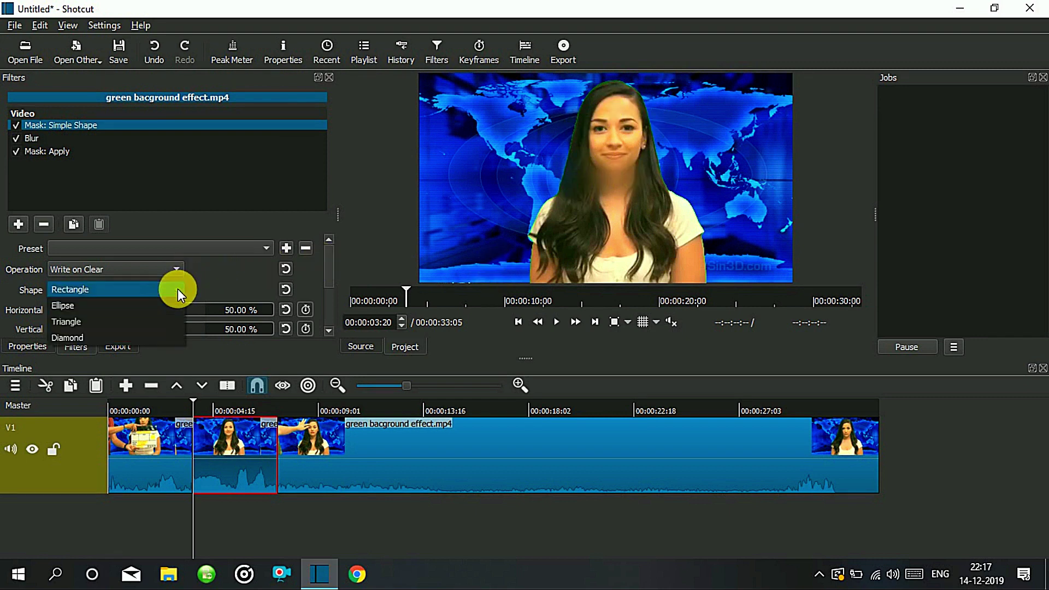
{"action": "left_click", "coordinate": [69, 309]}
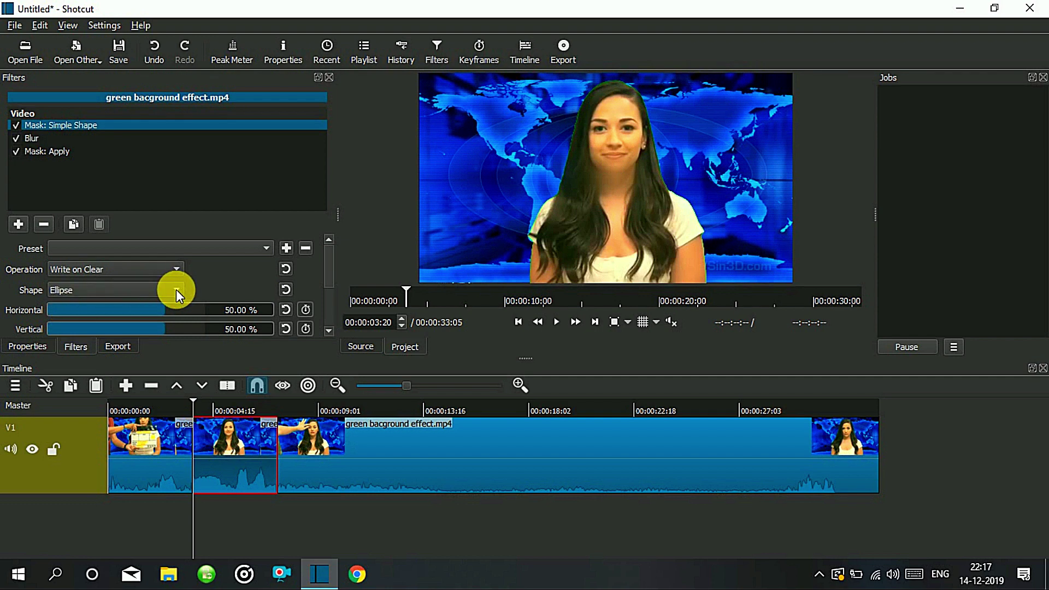
{"action": "left_click_drag", "start_coordinate": [329, 279], "coordinate": [329, 296]}
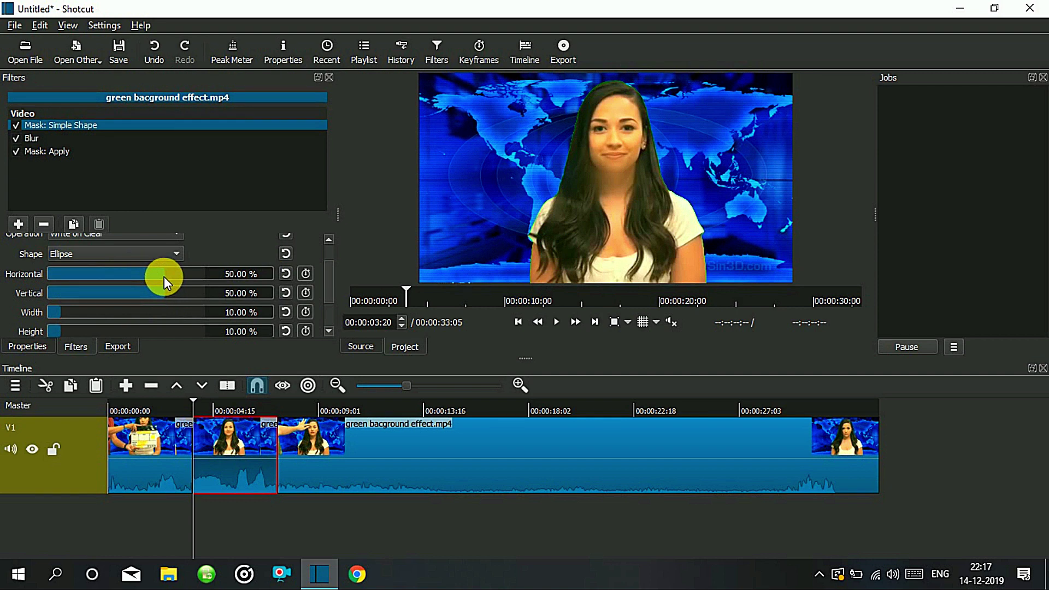
{"action": "mouse_move", "coordinate": [165, 276]}
{"action": "left_mouse_down"}
{"action": "mouse_move", "coordinate": [213, 284]}
{"action": "mouse_move", "coordinate": [132, 289]}
{"action": "mouse_move", "coordinate": [160, 292]}
{"action": "left_mouse_up"}
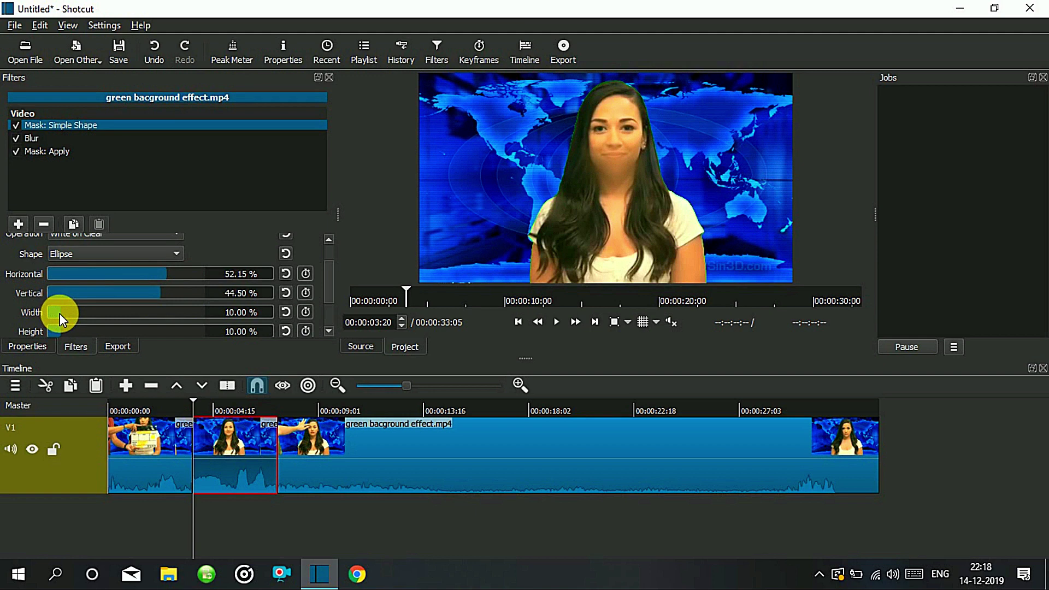
{"action": "left_click_drag", "start_coordinate": [60, 313], "coordinate": [85, 333]}
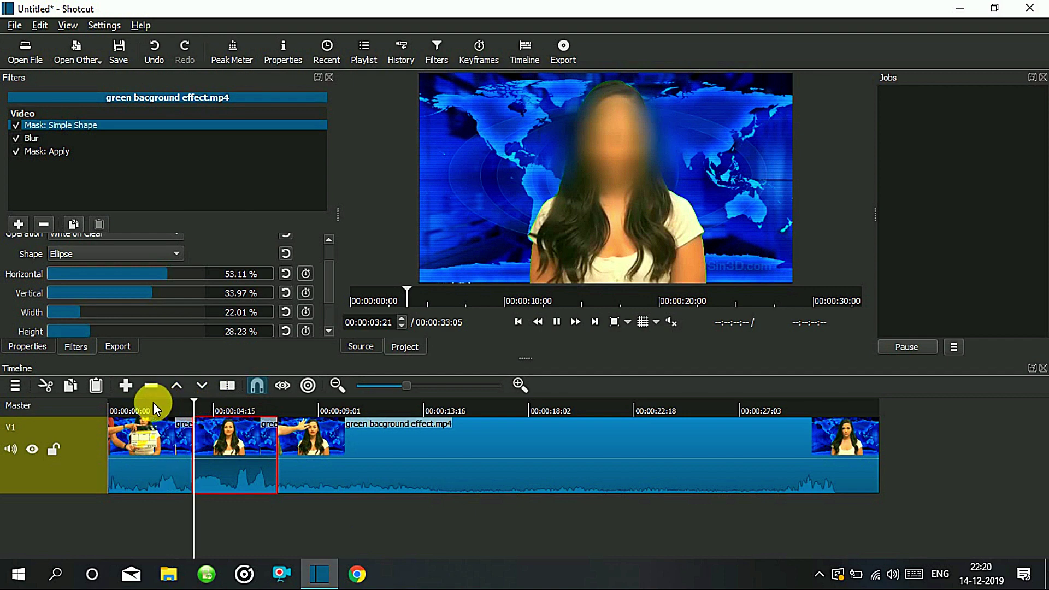
Play back the middle segment to check the blur over the face
{"action": "key", "text": "space"}
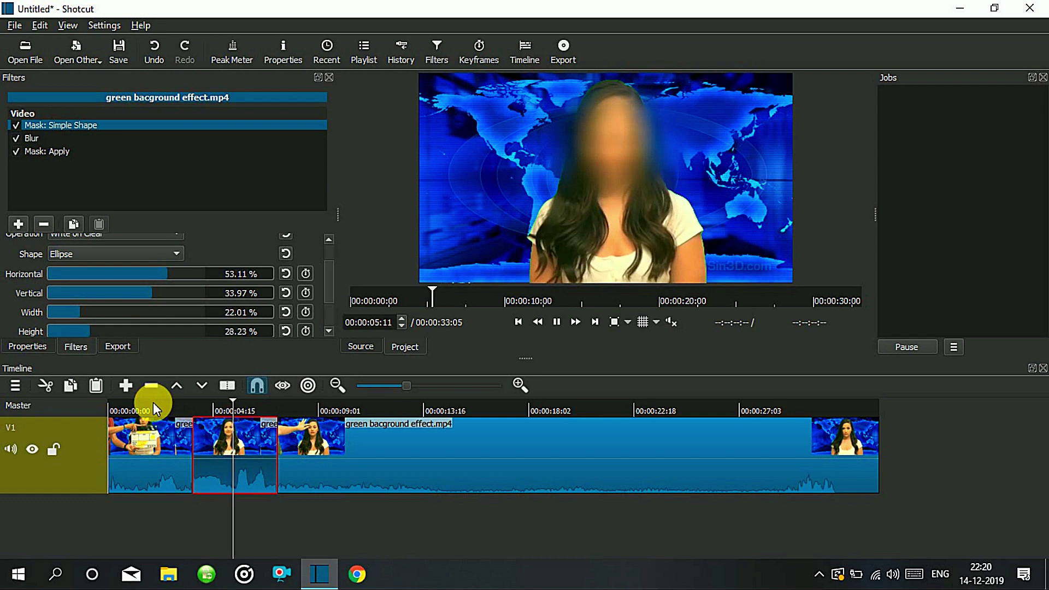
{"action": "key", "text": "space"}
Review the advanced video and codec export settings and export the timeline as an mp4 named blur in the Videos folder
{"action": "left_click", "coordinate": [562, 55]}
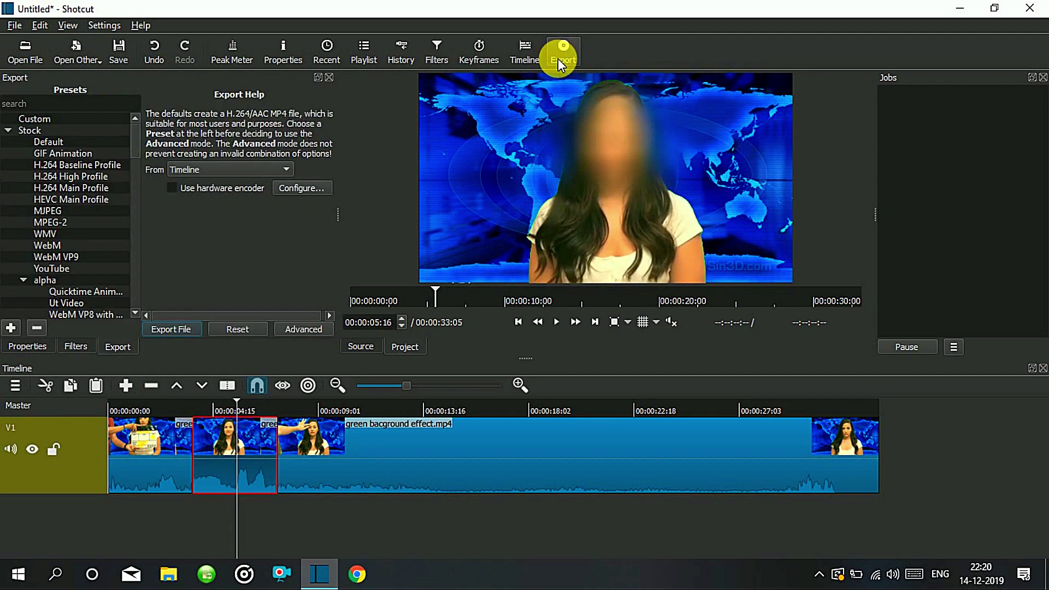
{"action": "left_click", "coordinate": [294, 332]}
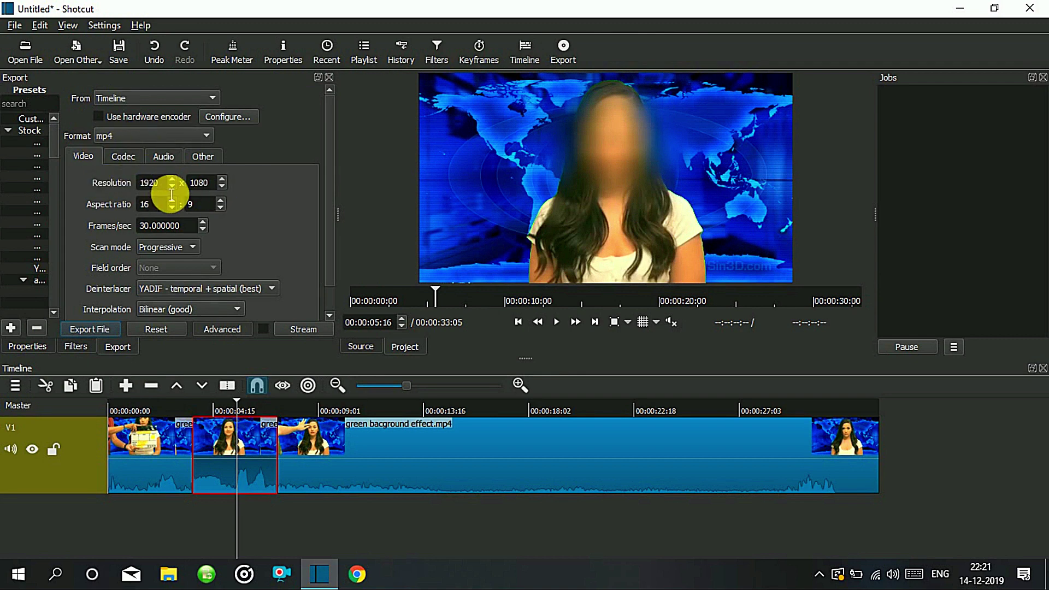
{"action": "left_click", "coordinate": [124, 157]}
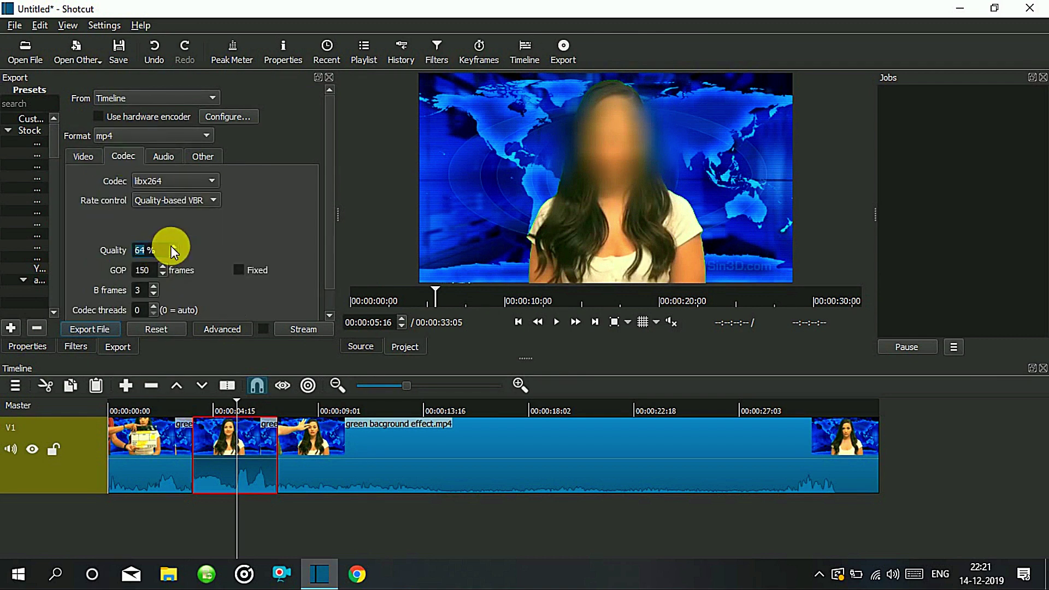
{"action": "left_click", "coordinate": [105, 330]}
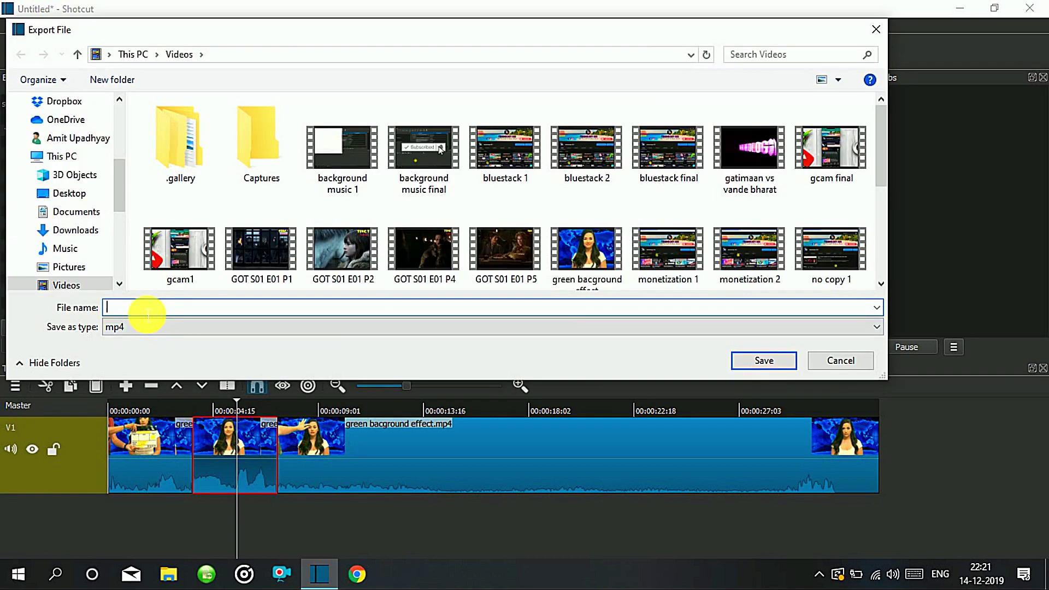
{"action": "type", "text": "blur"}
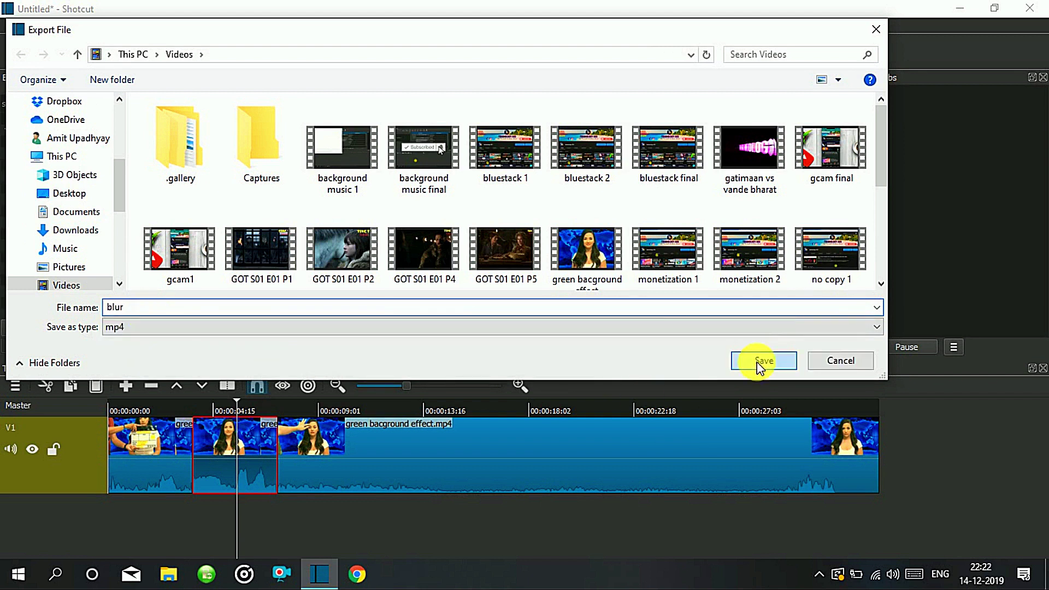
{"action": "left_click", "coordinate": [763, 361]}
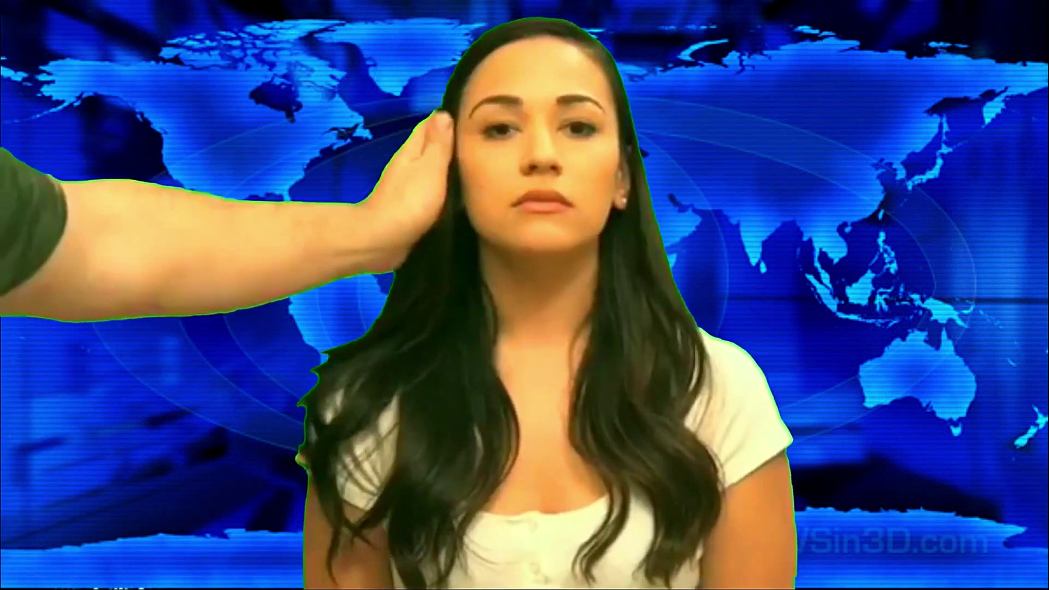
Pause the full-screen video playback in the media player
{"action": "left_click", "coordinate": [484, 322]}
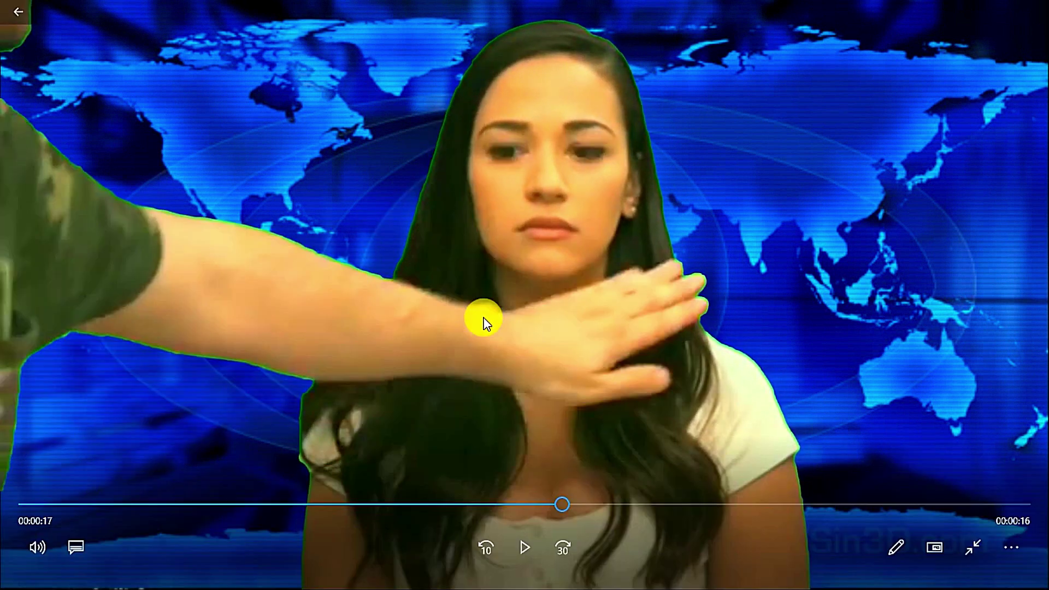